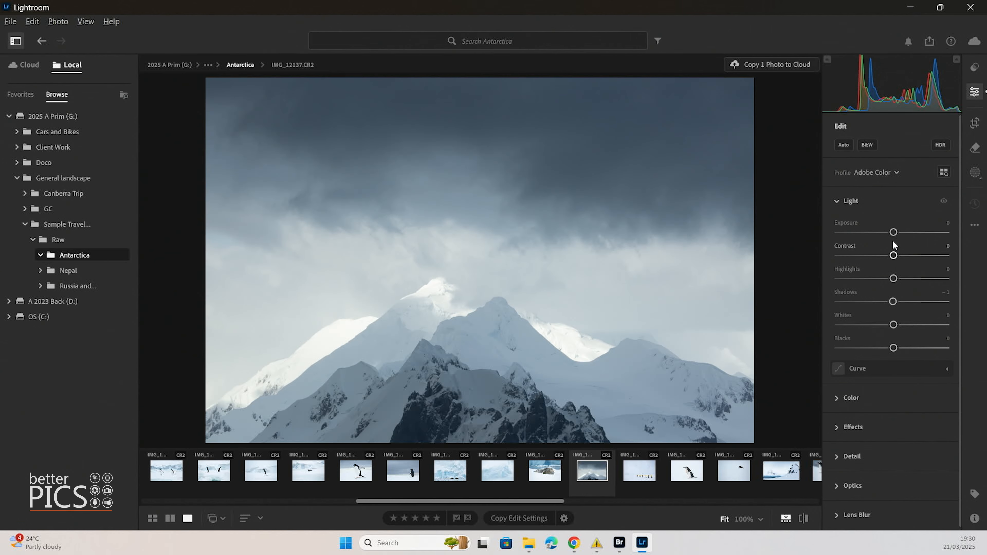
# Try several Exposure settings on the mountain photo, then reset Exposure to zero
pyautogui.moveTo(894, 233)
pyautogui.mouseDown()
pyautogui.moveTo(870, 232)
pyautogui.moveTo(928, 232)
pyautogui.moveTo(899, 232)
pyautogui.mouseUp()
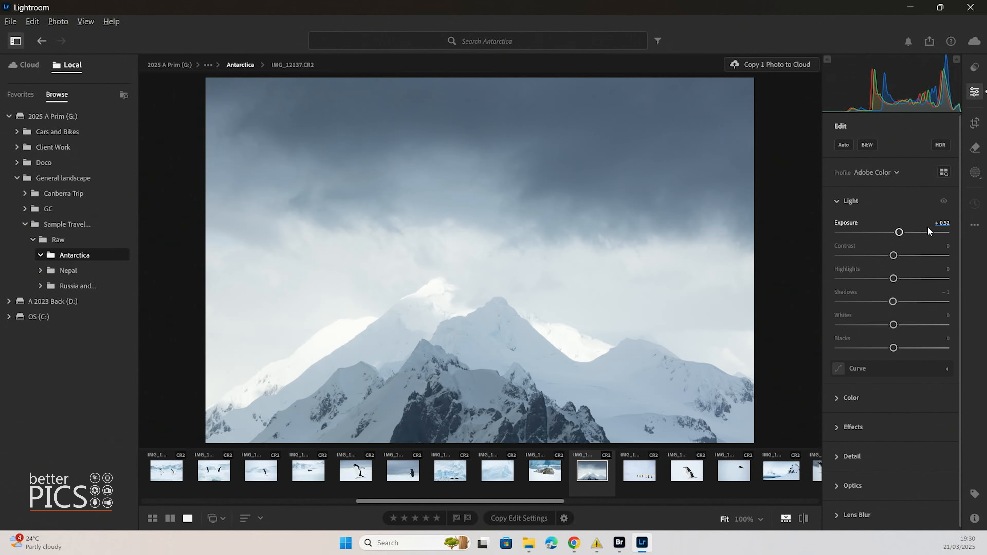
pyautogui.moveTo(900, 234)
pyautogui.mouseDown()
pyautogui.moveTo(866, 234)
pyautogui.moveTo(917, 234)
pyautogui.moveTo(891, 234)
pyautogui.mouseUp()
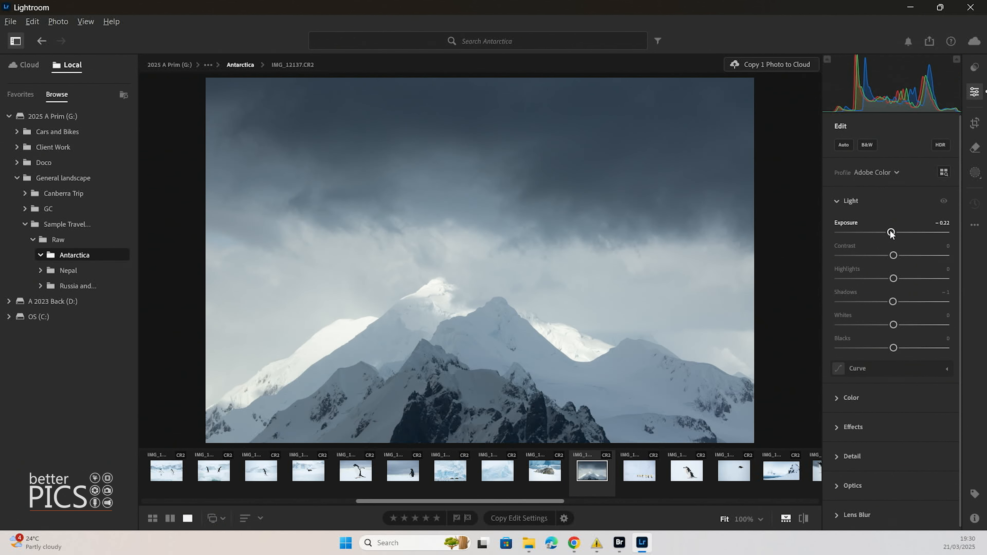
pyautogui.moveTo(892, 234)
pyautogui.mouseDown()
pyautogui.moveTo(875, 232)
pyautogui.moveTo(908, 233)
pyautogui.moveTo(895, 233)
pyautogui.mouseUp()
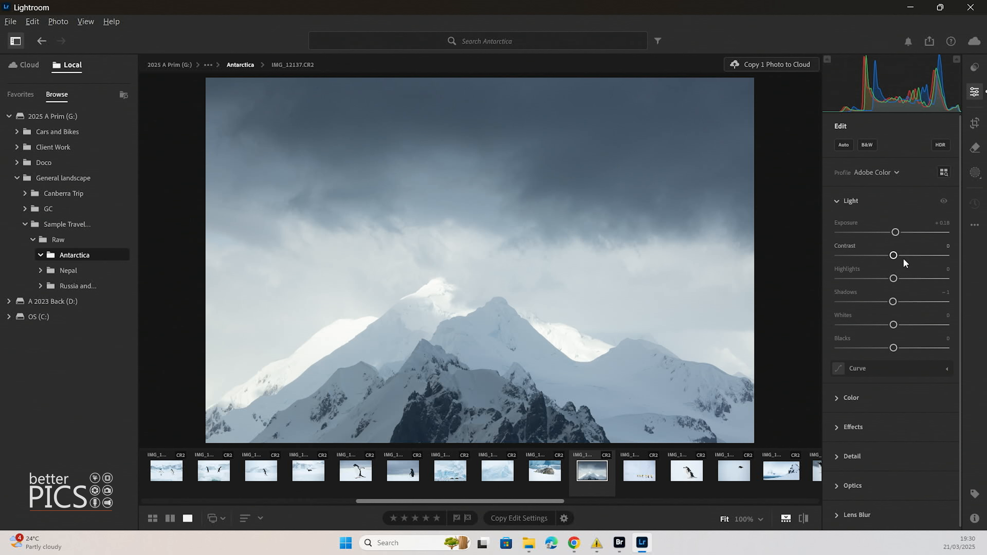
pyautogui.moveTo(896, 233); pyautogui.dragTo(893, 232)
pyautogui.doubleClick(892, 232)
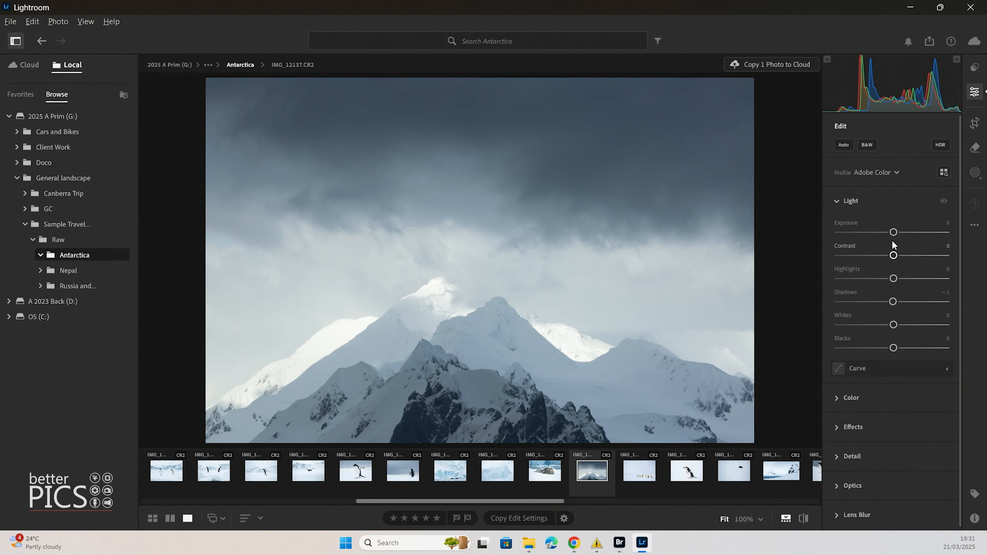
# Lower Exposure to -0.65 and set Contrast to +10
pyautogui.moveTo(894, 233); pyautogui.dragTo(888, 233)
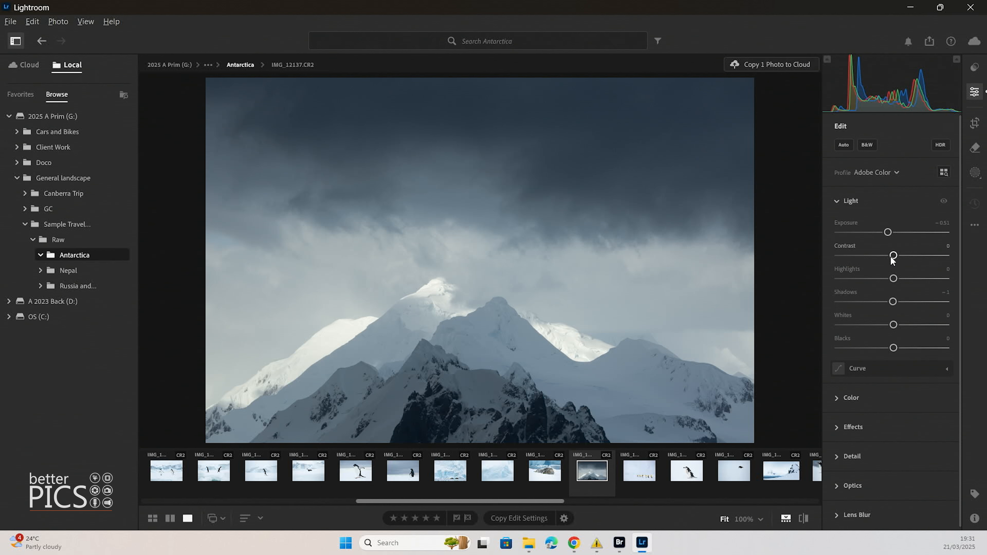
pyautogui.moveTo(892, 258); pyautogui.dragTo(899, 257)
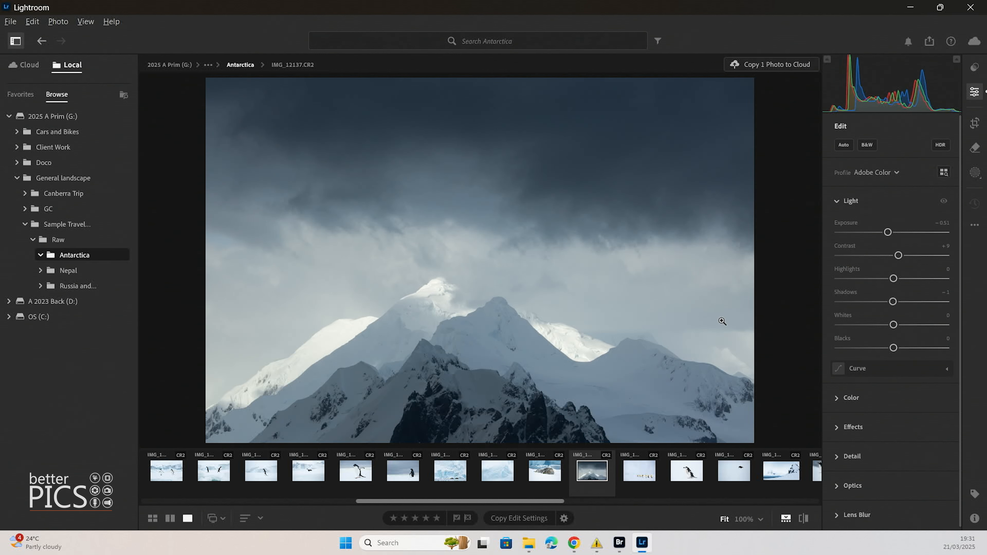
pyautogui.moveTo(898, 256); pyautogui.dragTo(918, 244)
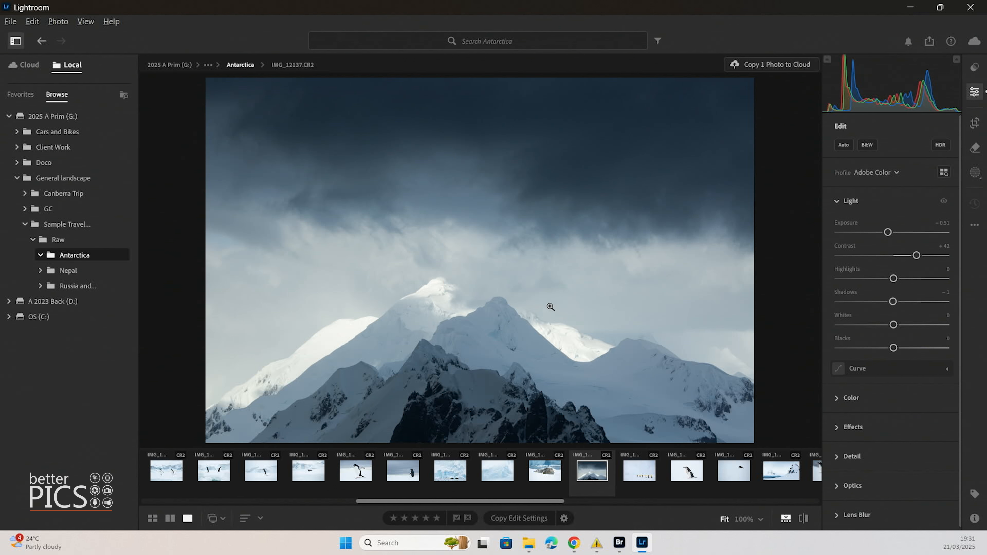
pyautogui.moveTo(916, 256); pyautogui.dragTo(887, 232)
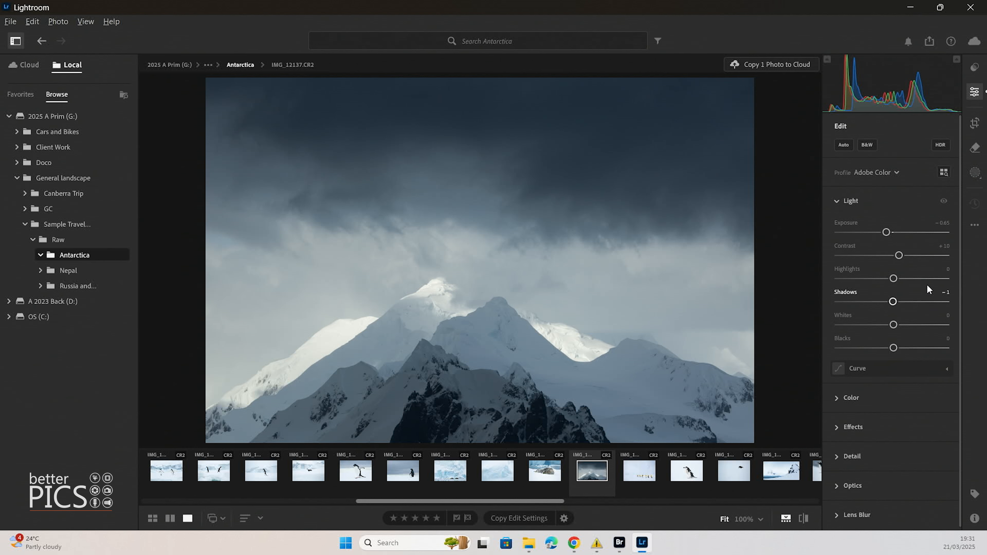
# Set Highlights to -100 and inspect the bright snowy summit up close
pyautogui.moveTo(894, 279); pyautogui.dragTo(843, 280)
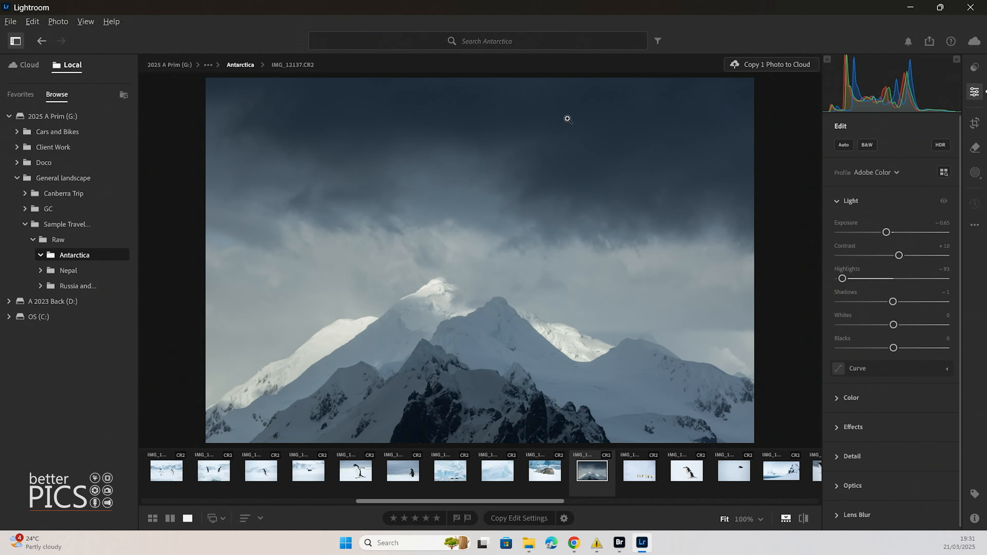
pyautogui.moveTo(862, 278); pyautogui.dragTo(884, 278)
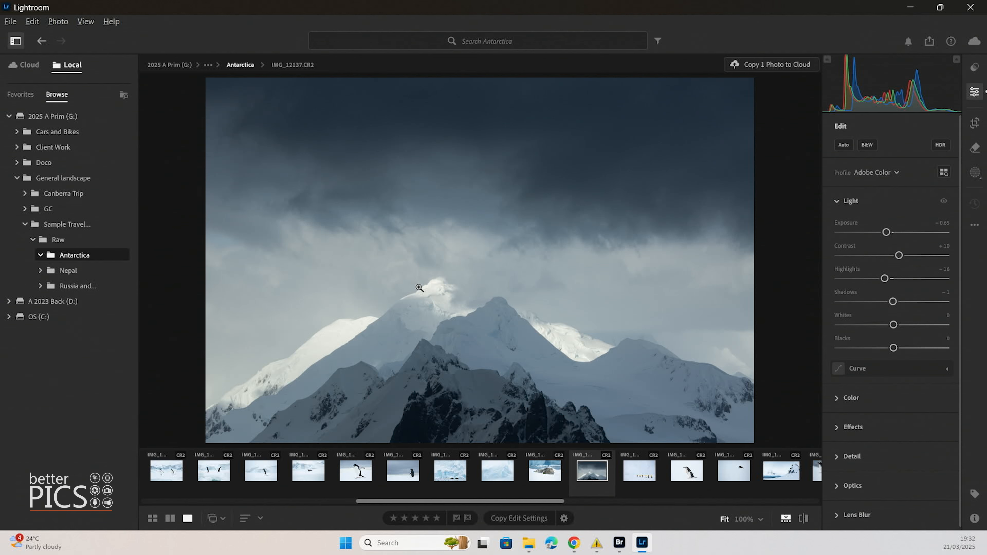
pyautogui.moveTo(885, 278); pyautogui.dragTo(838, 280)
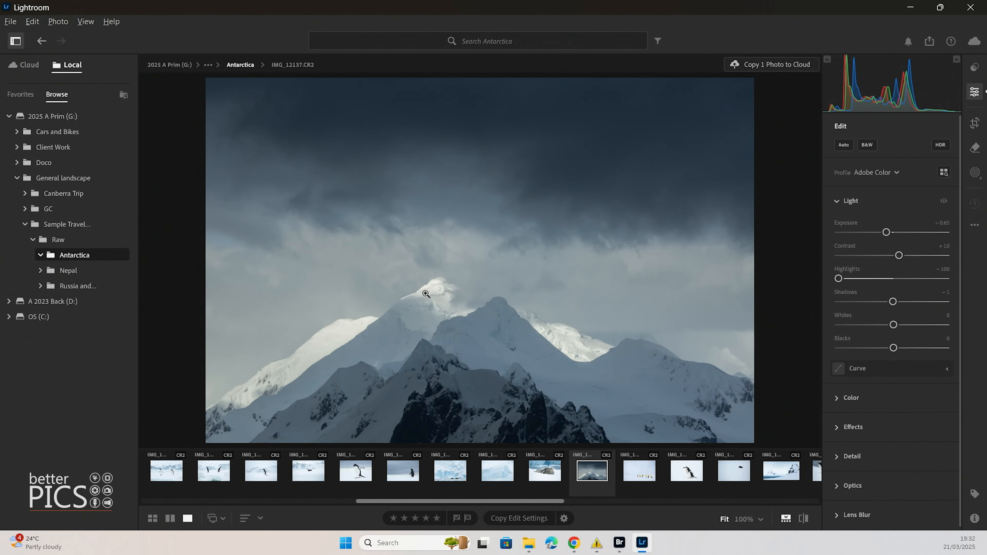
pyautogui.click(454, 304)
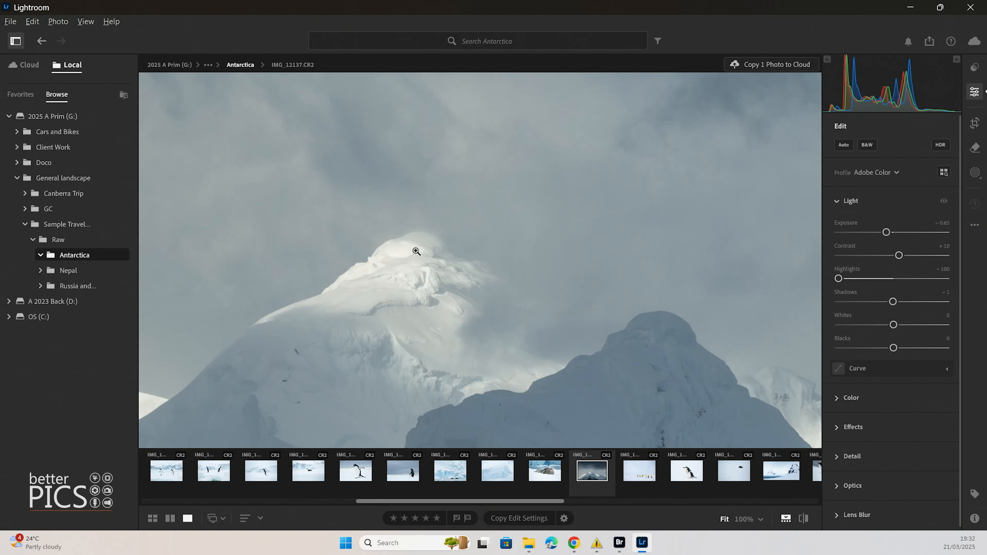
pyautogui.click(416, 251)
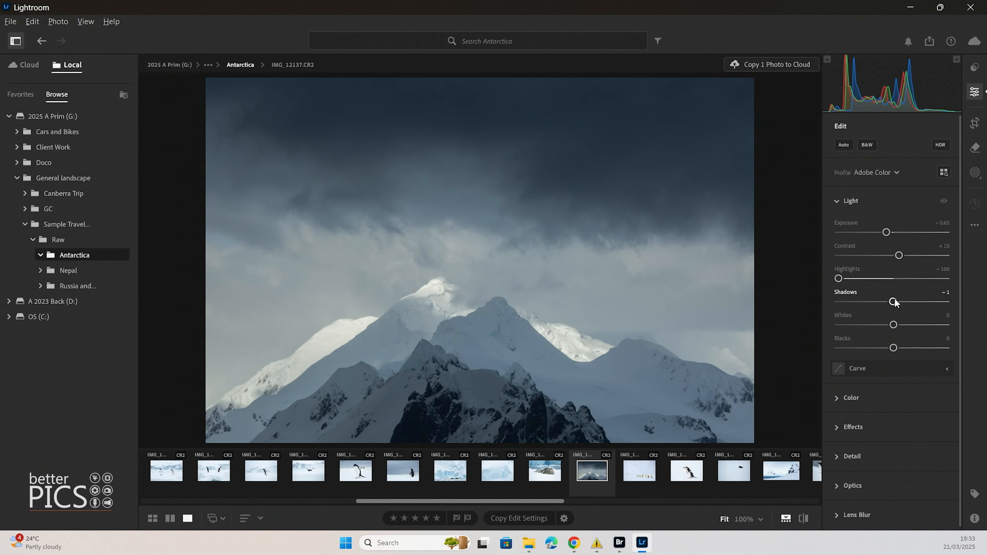
# Set Shadows to -42 and switch from the Light section to the Color section
pyautogui.moveTo(894, 300); pyautogui.dragTo(870, 301)
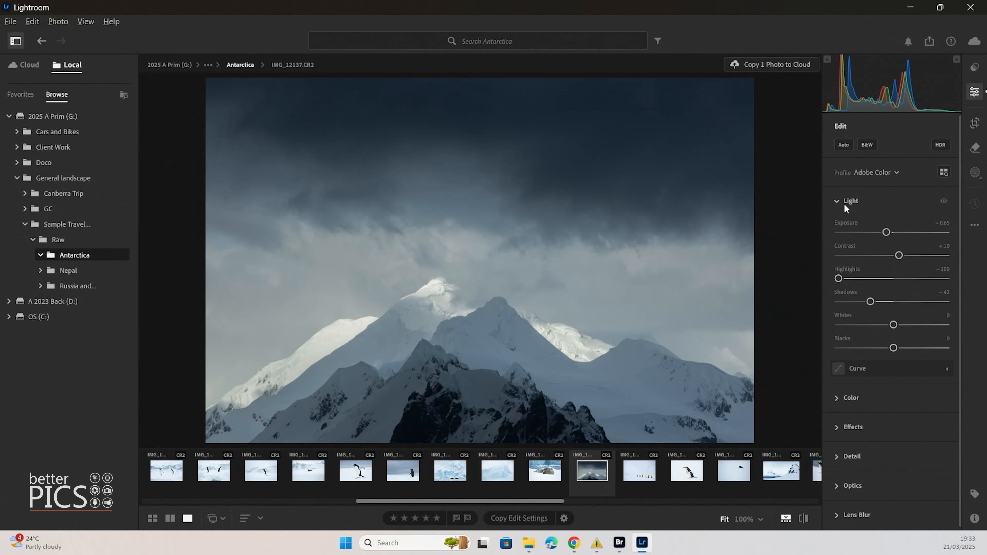
pyautogui.click(836, 201)
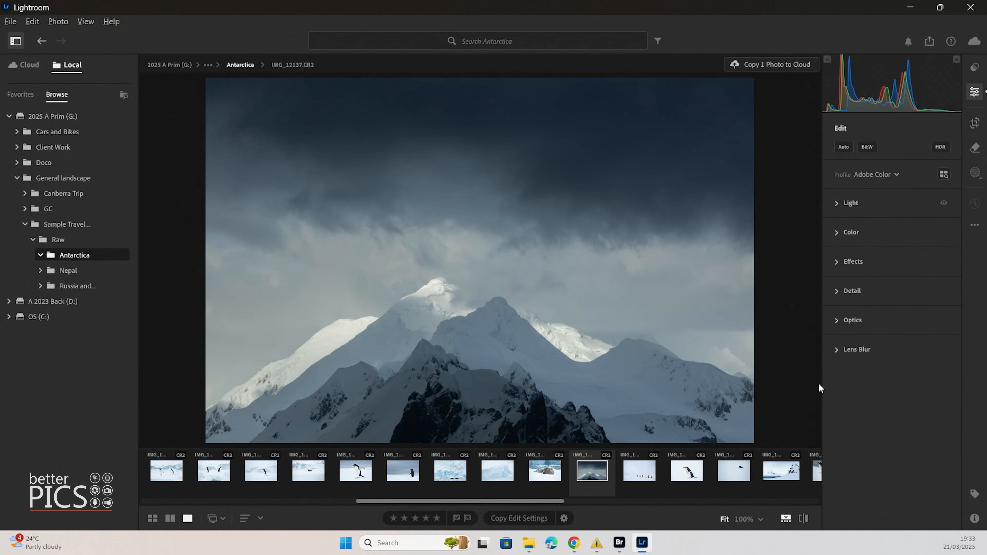
pyautogui.click(837, 232)
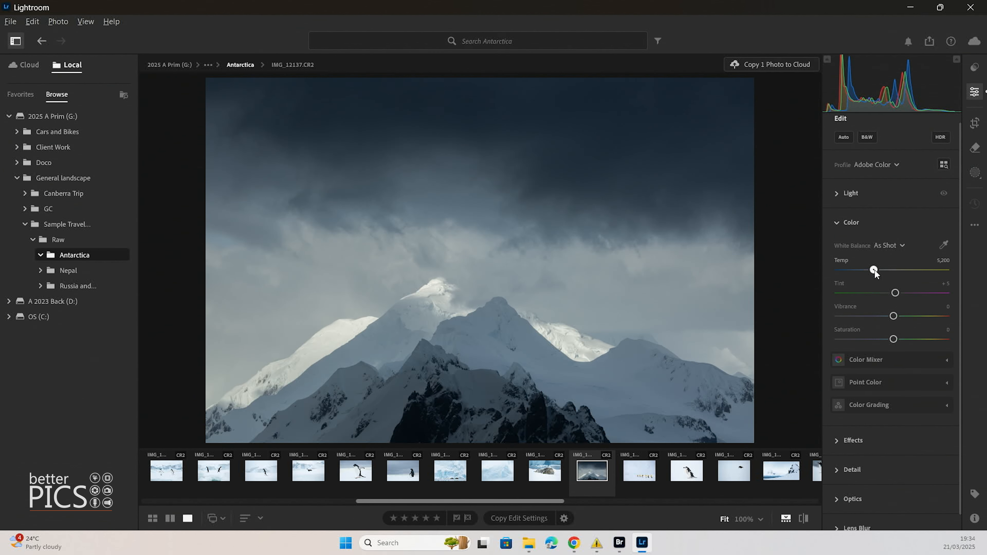
# Set the white balance Temp to 4,733 and Tint to +2
pyautogui.moveTo(875, 272)
pyautogui.mouseDown()
pyautogui.moveTo(843, 270)
pyautogui.moveTo(924, 275)
pyautogui.moveTo(875, 271)
pyautogui.mouseUp()
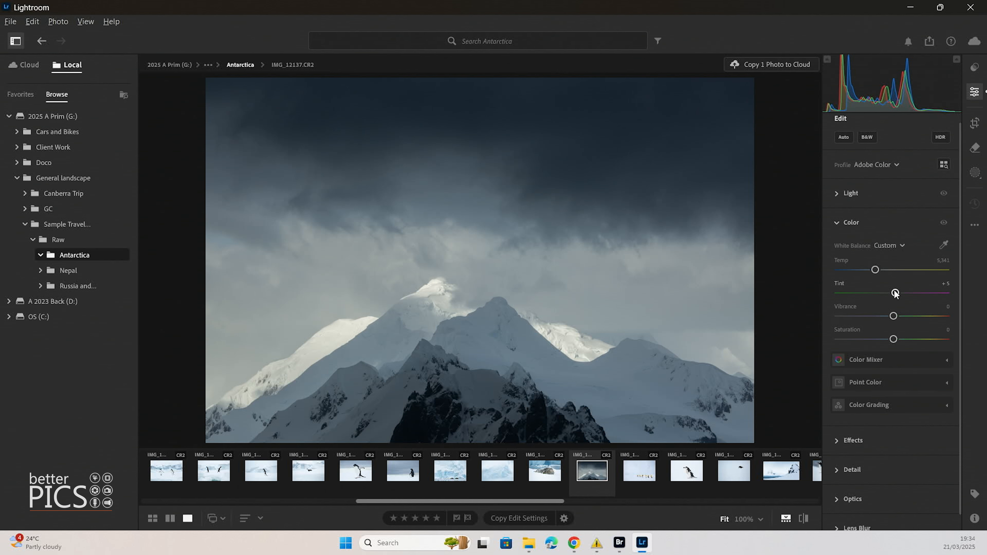
pyautogui.moveTo(895, 294)
pyautogui.mouseDown()
pyautogui.moveTo(853, 294)
pyautogui.moveTo(922, 294)
pyautogui.moveTo(894, 293)
pyautogui.mouseUp()
pyautogui.moveTo(876, 270); pyautogui.dragTo(867, 270)
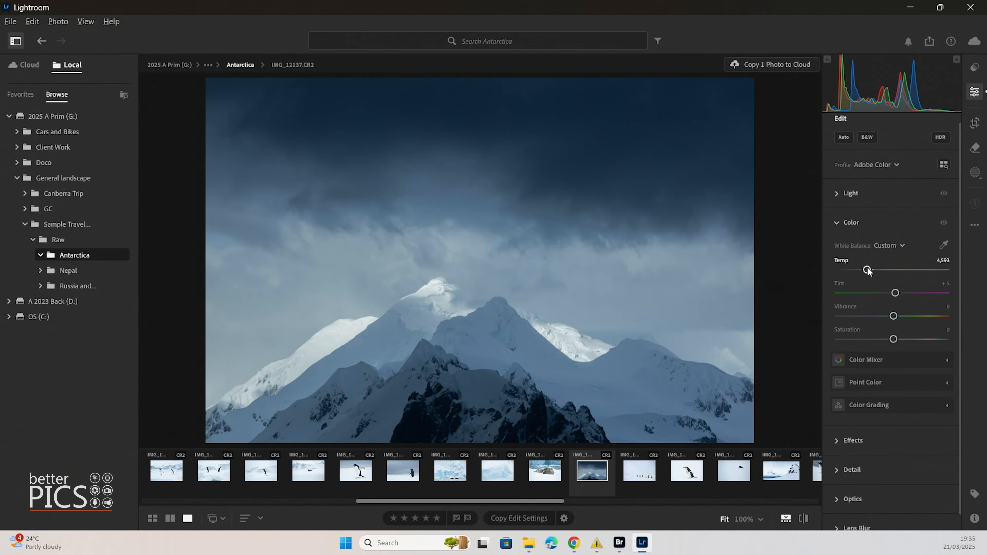
pyautogui.moveTo(867, 269)
pyautogui.mouseDown()
pyautogui.moveTo(881, 269)
pyautogui.moveTo(850, 270)
pyautogui.moveTo(869, 271)
pyautogui.mouseUp()
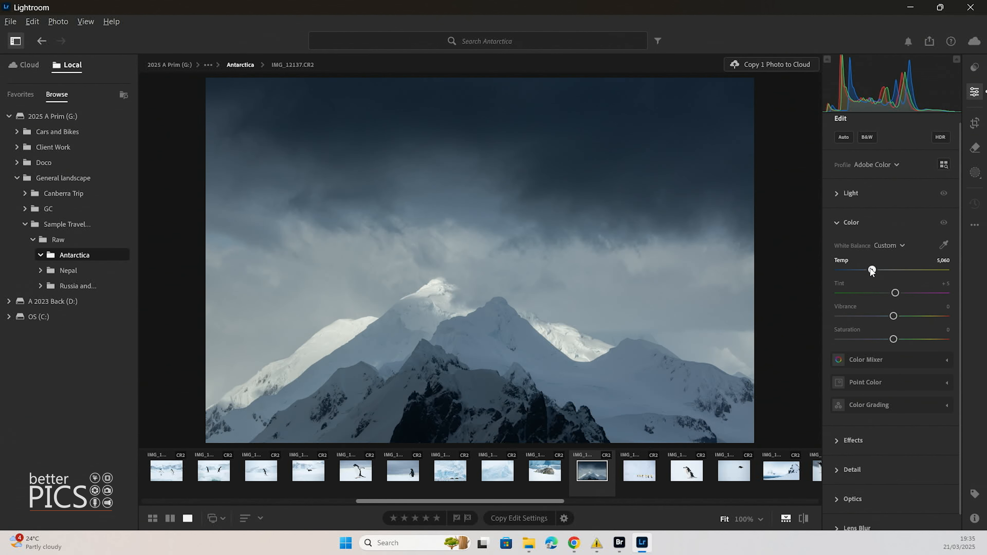
pyautogui.moveTo(868, 270); pyautogui.dragTo(892, 293)
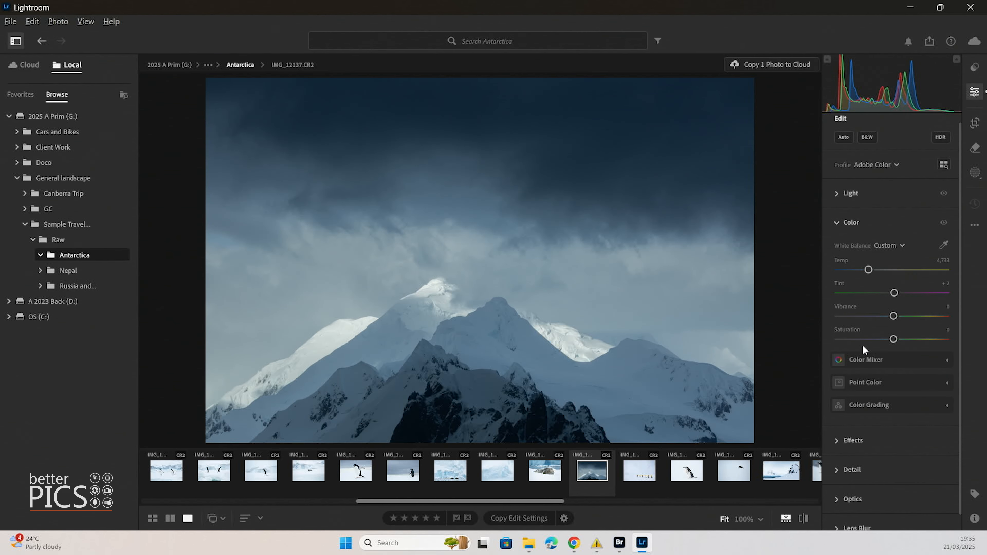
# Push Vibrance and Saturation to +100 to demonstrate them, then reset both to zero
pyautogui.moveTo(894, 315); pyautogui.dragTo(949, 315)
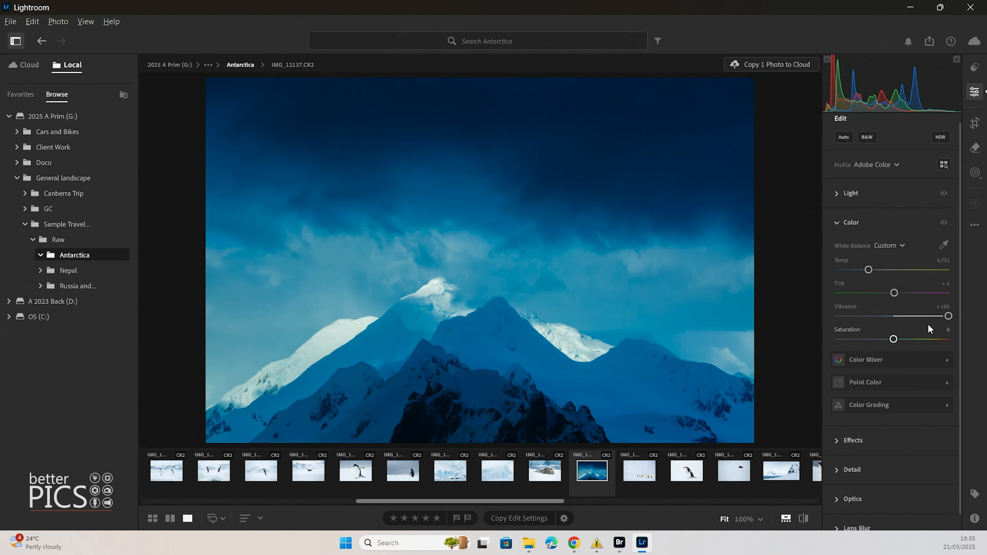
pyautogui.doubleClick(949, 317)
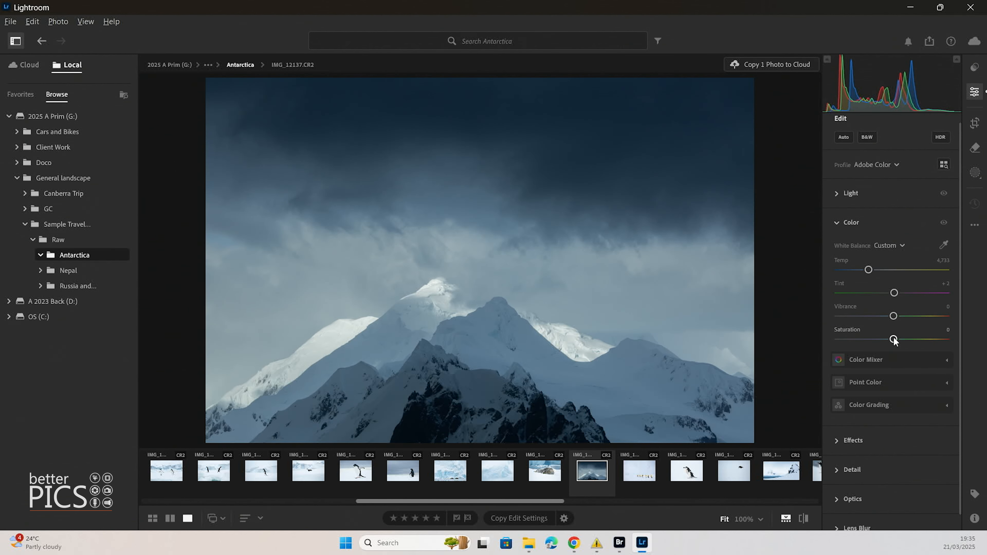
pyautogui.moveTo(894, 339); pyautogui.dragTo(948, 339)
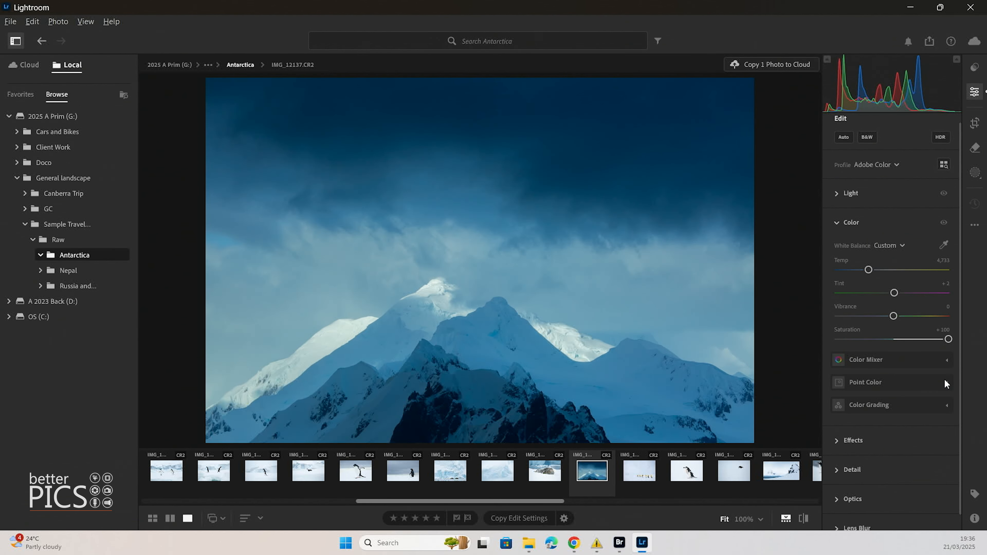
pyautogui.moveTo(948, 338); pyautogui.dragTo(897, 339)
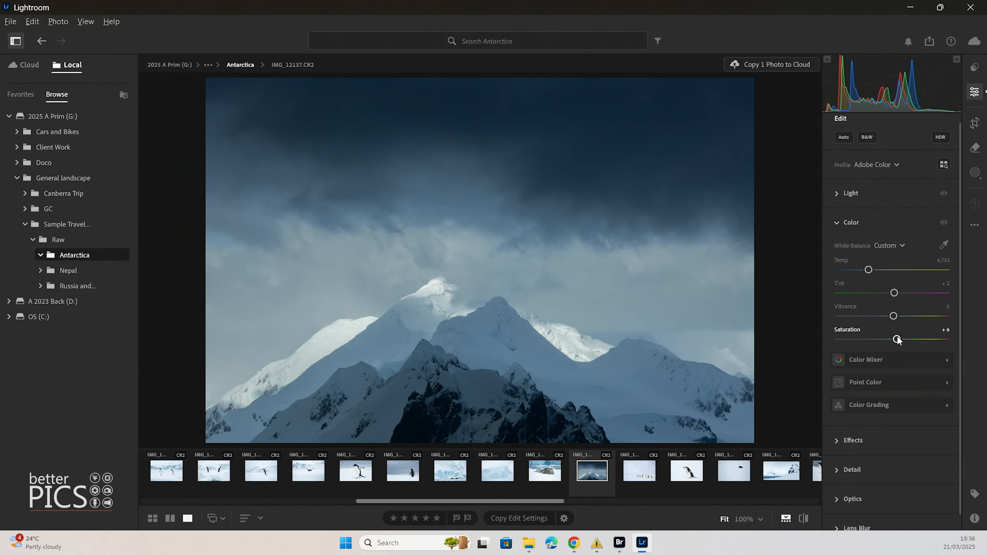
pyautogui.doubleClick(897, 339)
# Set Vibrance to +40 and Saturation to +8
pyautogui.moveTo(893, 316); pyautogui.dragTo(913, 319)
pyautogui.click(910, 318)
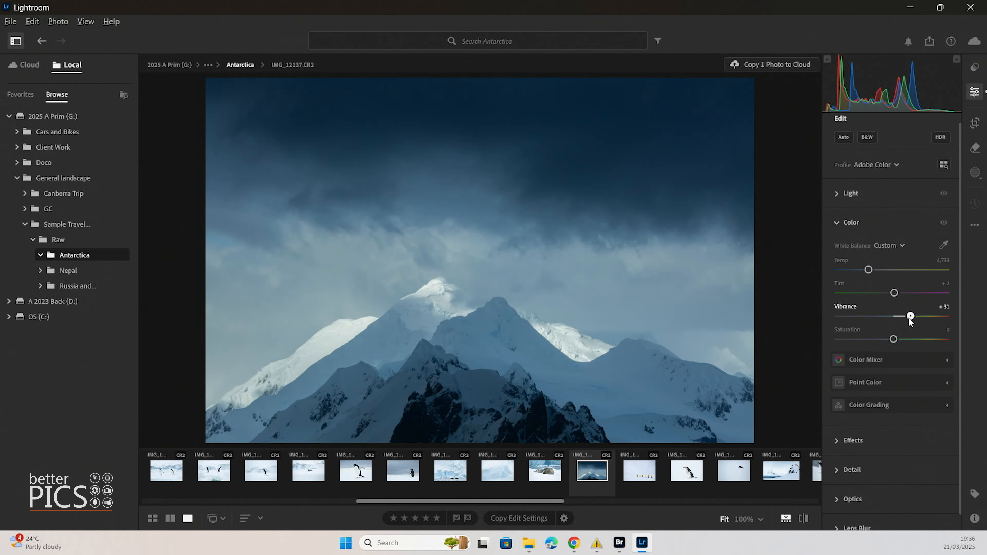
pyautogui.moveTo(893, 339); pyautogui.dragTo(908, 314)
pyautogui.moveTo(913, 317); pyautogui.dragTo(915, 319)
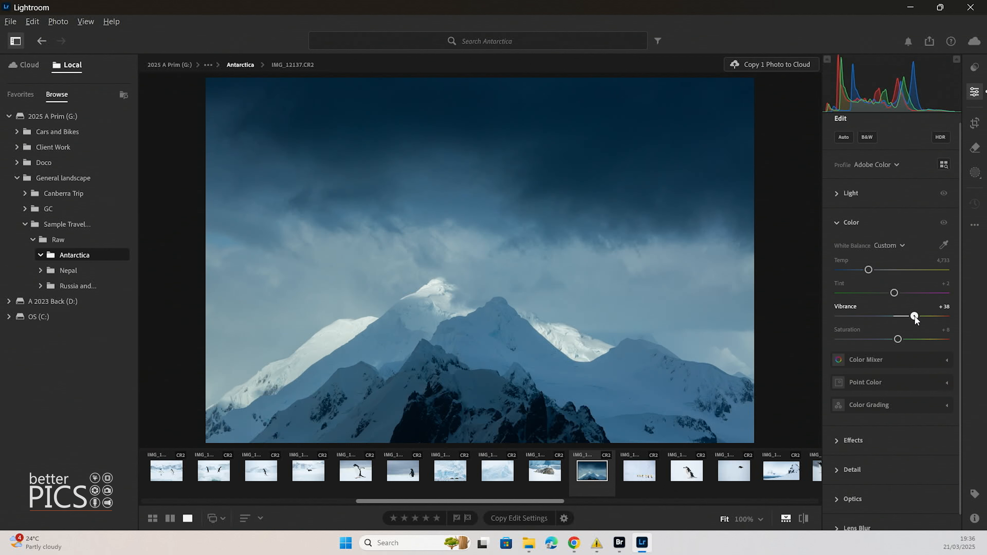
pyautogui.moveTo(916, 316); pyautogui.dragTo(916, 316)
# Add a vignette of -16 with Midpoint 46, Roundness +21 and Feather 84
pyautogui.click(847, 441)
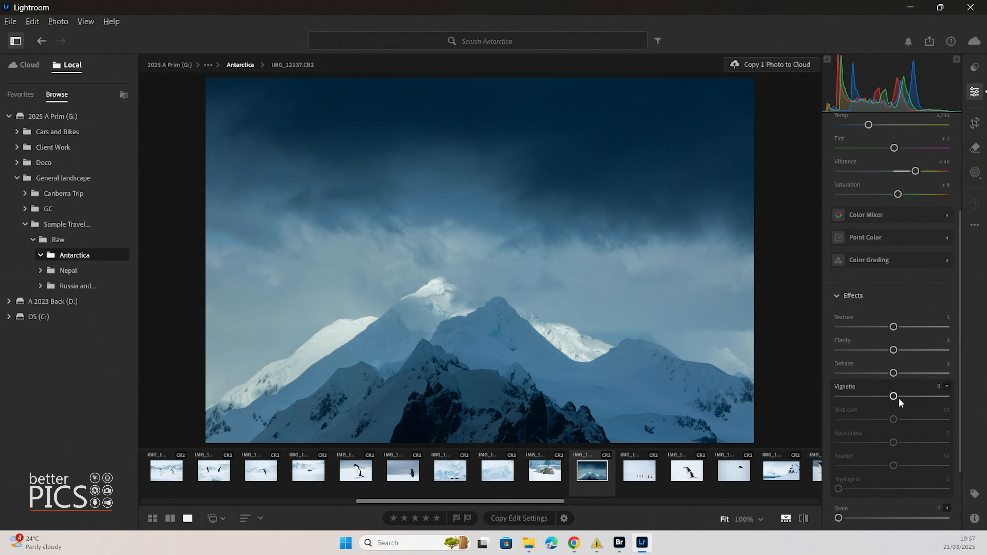
pyautogui.moveTo(898, 399); pyautogui.dragTo(886, 397)
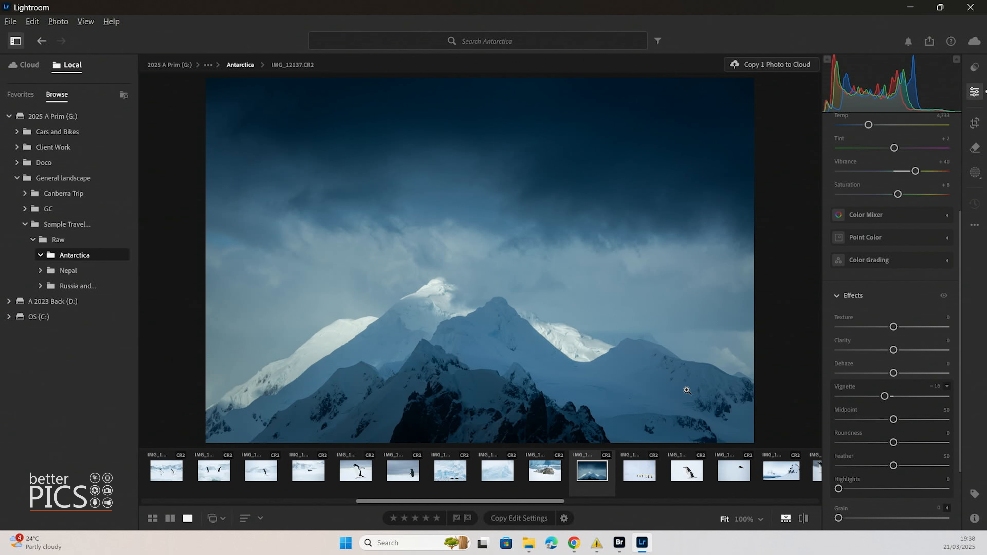
pyautogui.moveTo(894, 419); pyautogui.dragTo(890, 420)
pyautogui.moveTo(890, 420); pyautogui.dragTo(930, 466)
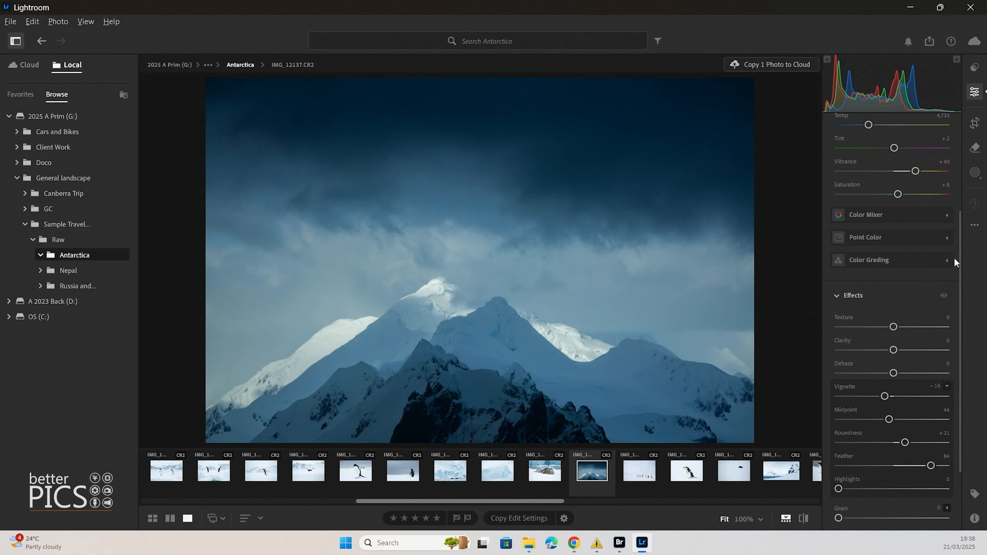
# Collapse the Color section and deepen the Vignette amount to -29
pyautogui.moveTo(960, 242); pyautogui.dragTo(962, 152)
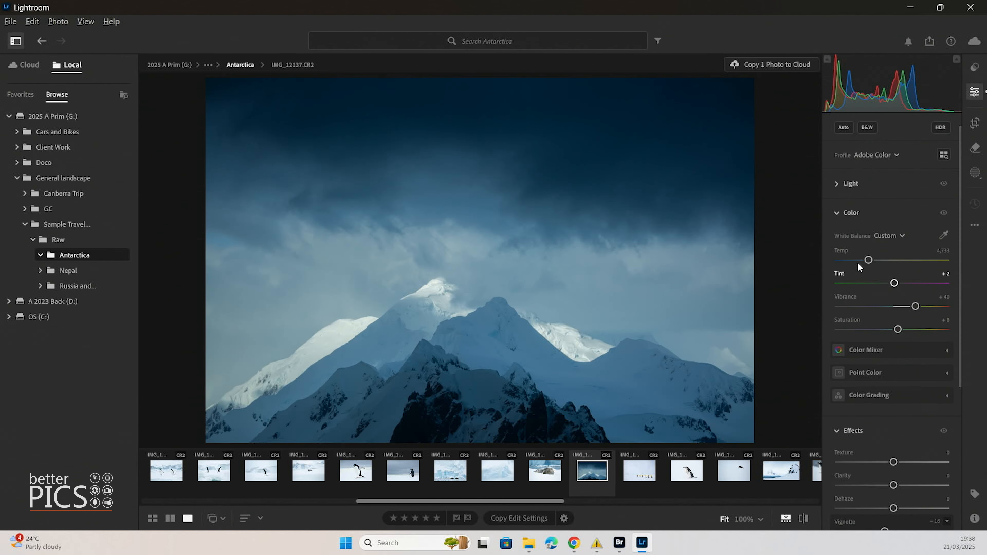
pyautogui.click(837, 214)
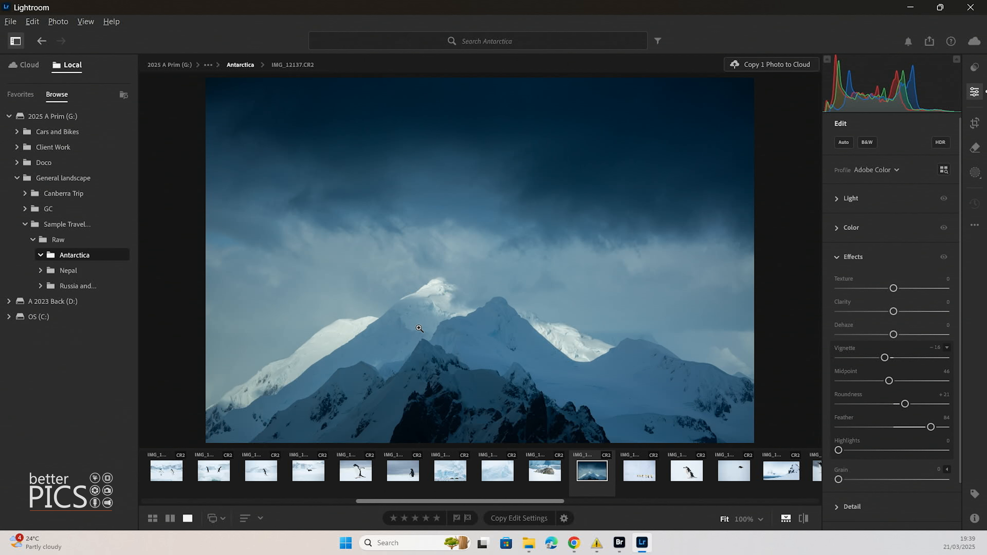
pyautogui.moveTo(885, 358); pyautogui.dragTo(877, 357)
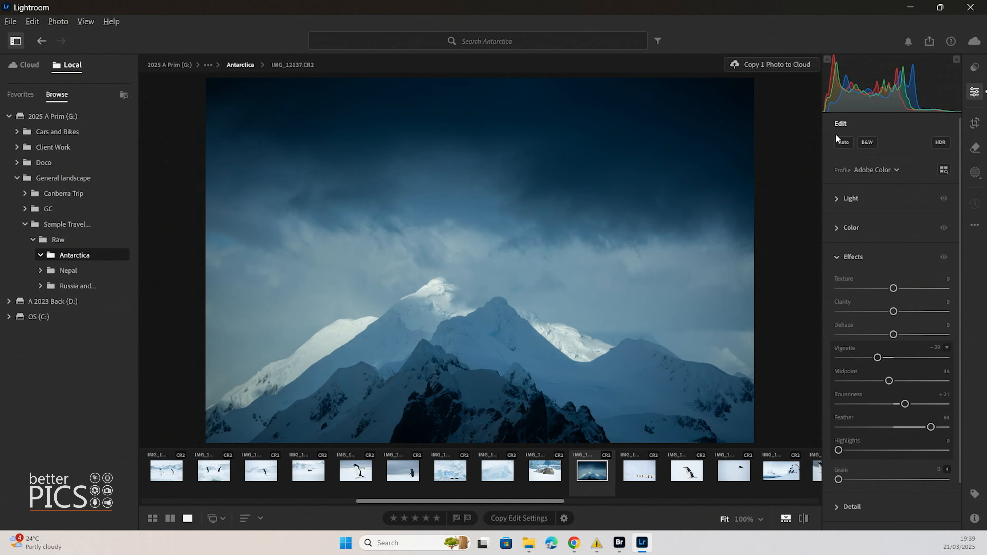
# Lower Exposure to -0.74 and check the snowy peak at 100% zoom
pyautogui.click(836, 202)
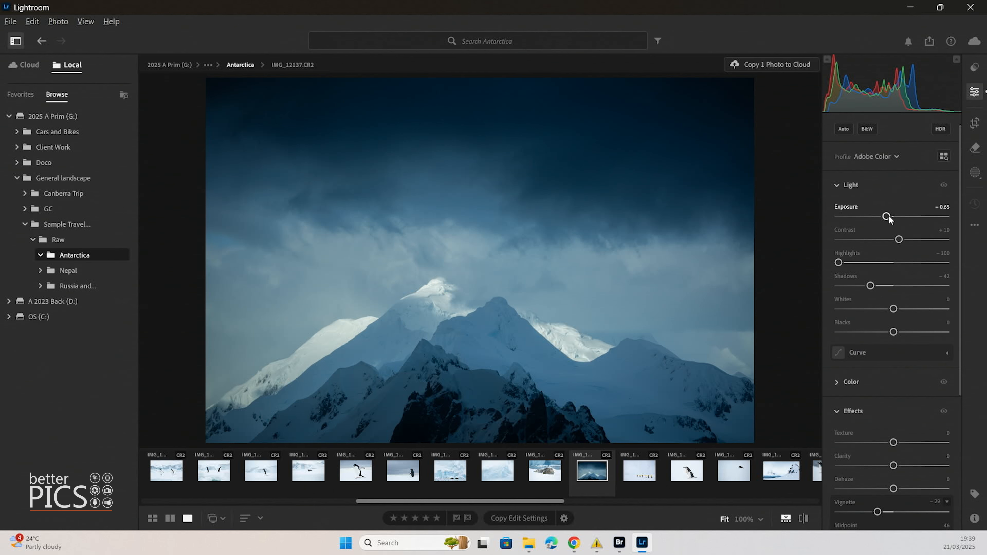
pyautogui.moveTo(888, 216); pyautogui.dragTo(887, 217)
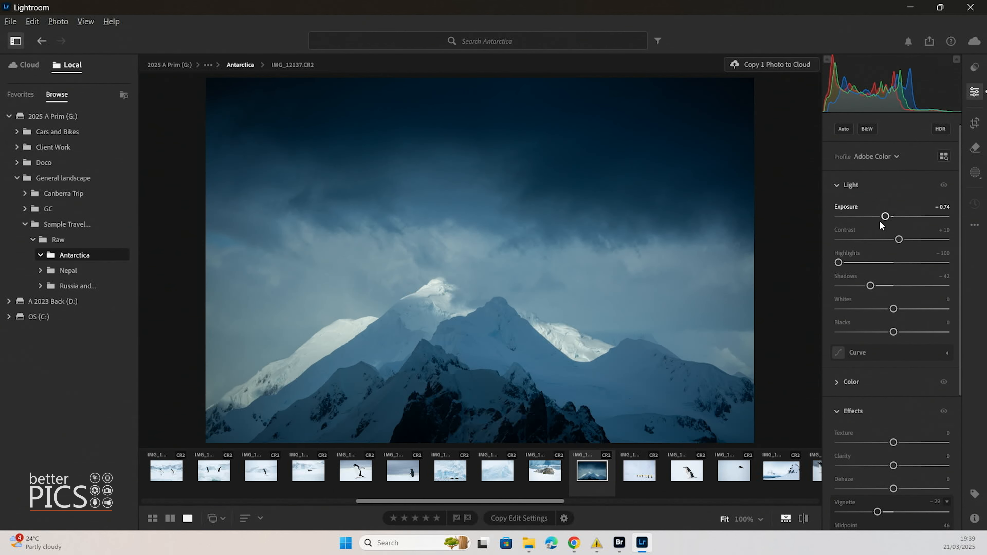
pyautogui.click(601, 352)
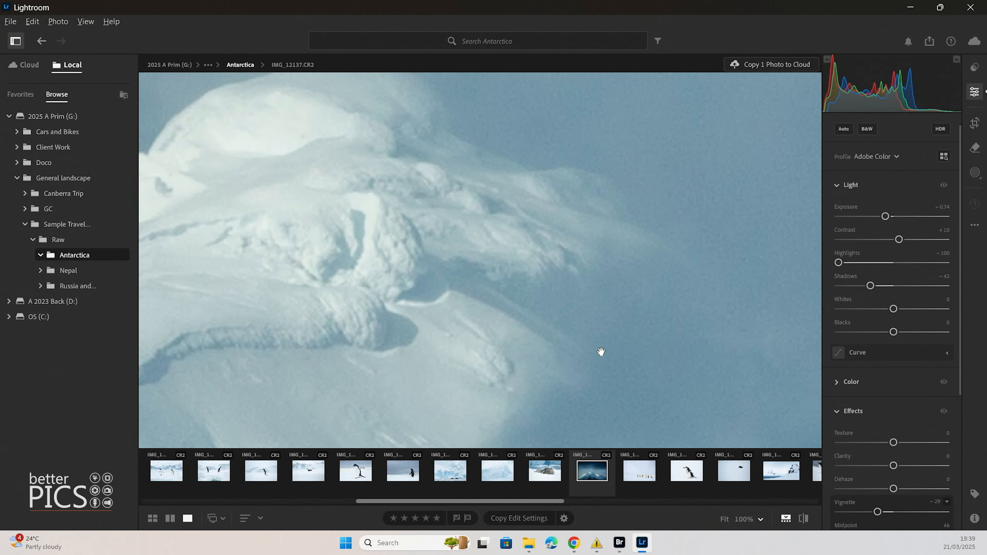
pyautogui.click(606, 297)
pyautogui.click(640, 372)
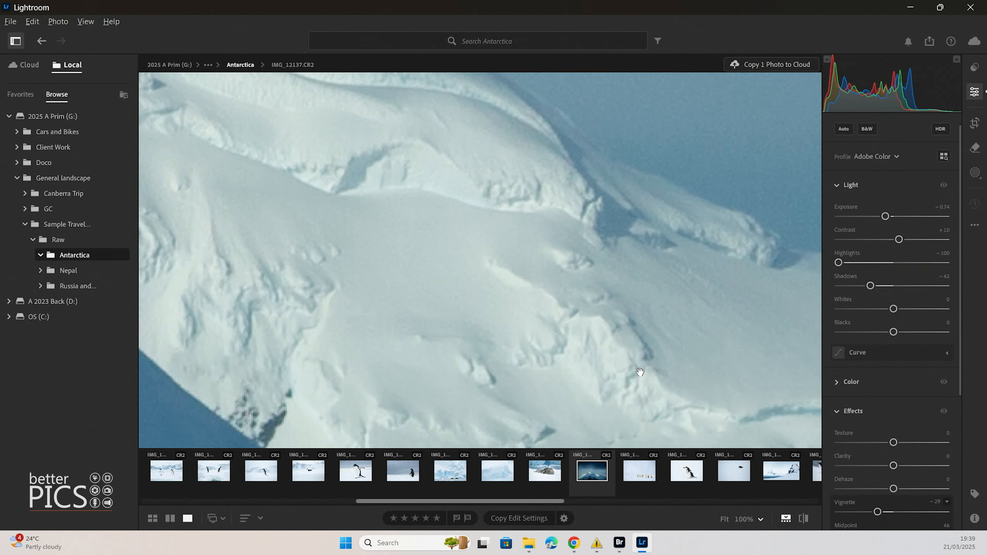
pyautogui.click(598, 302)
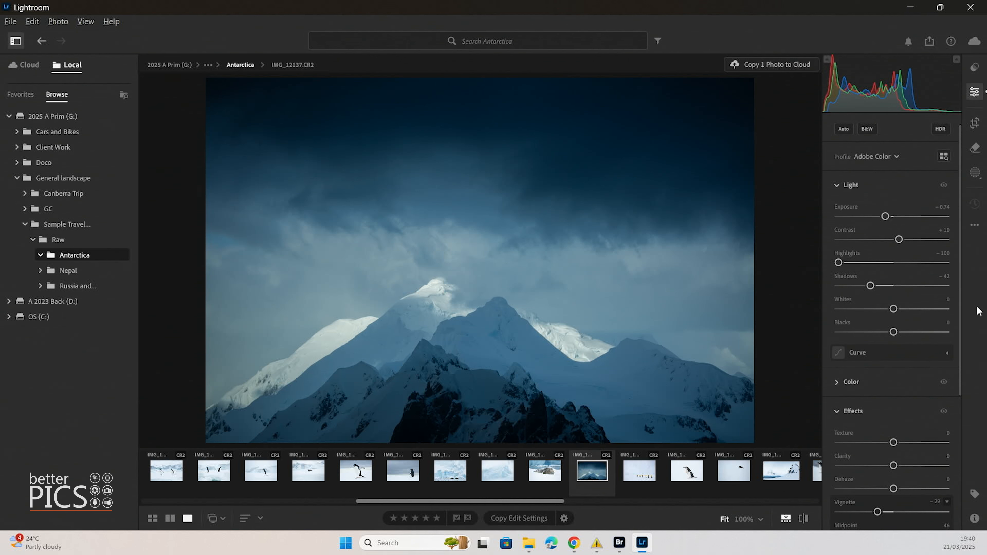
# Reopen the Color section and scroll to the Effects controls
pyautogui.click(867, 382)
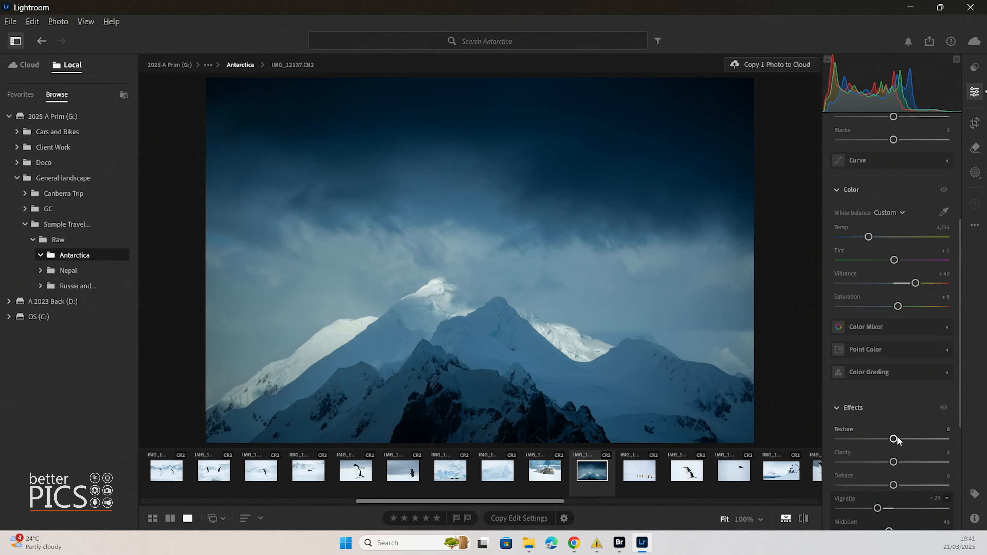
pyautogui.scroll(-3, 894, 440)
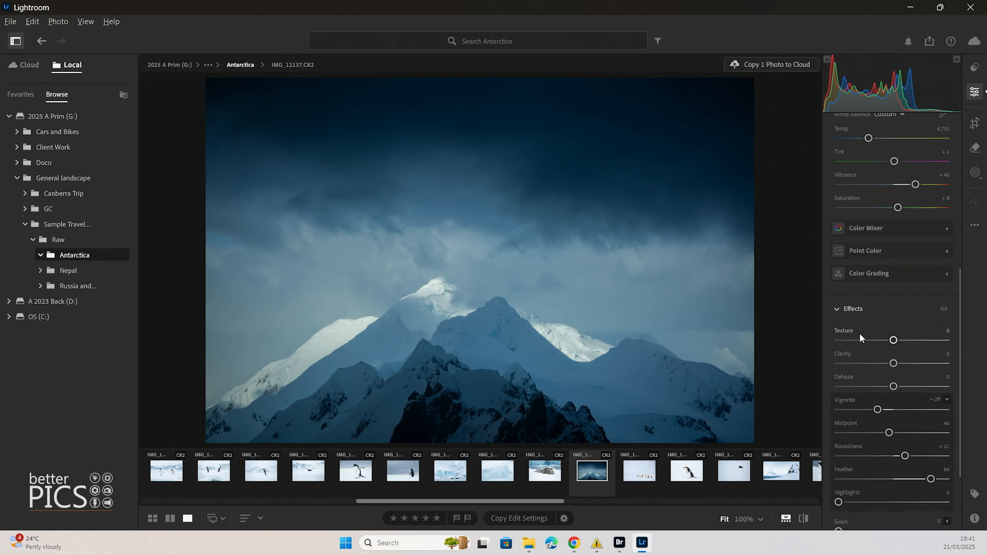